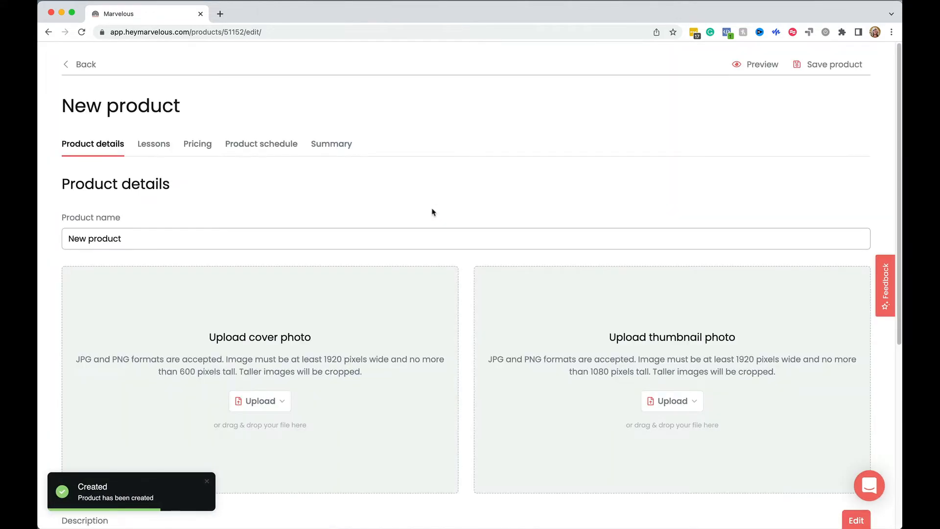
Rename the new product as "Online Challenge" in its product details
{"action": "left_click", "coordinate": [380, 236]}
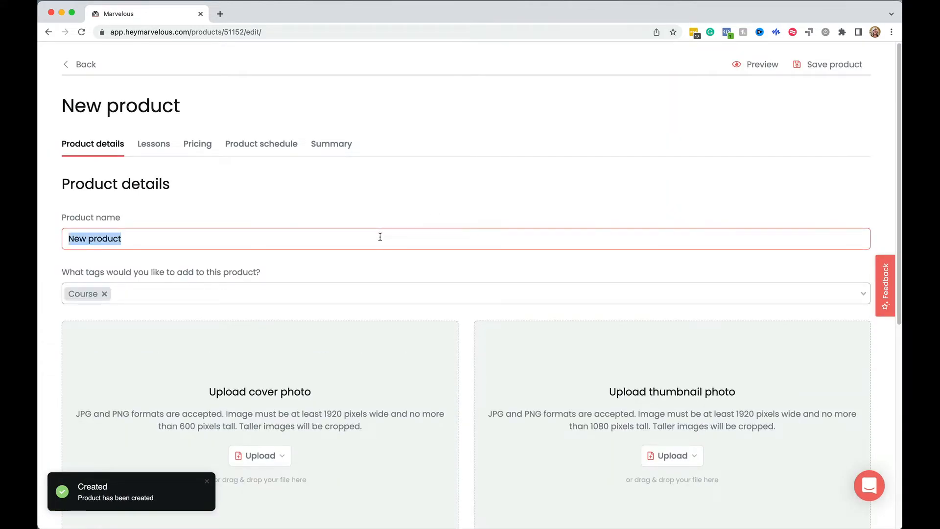
{"action": "key", "text": "ctrl+a"}
{"action": "type", "text": "Online Challenge"}
{"action": "left_click", "coordinate": [797, 64]}
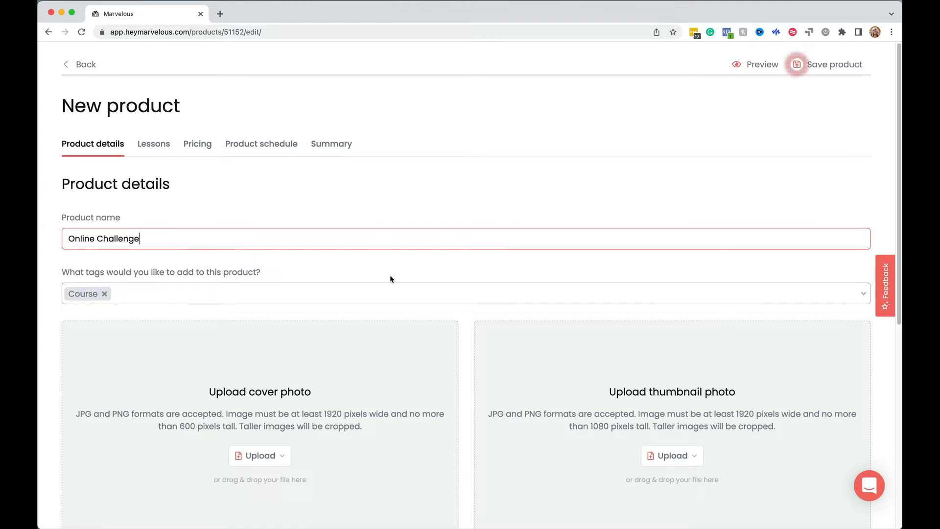
{"action": "scroll", "coordinate": [287, 456], "scroll_direction": "down", "scroll_amount": 4}
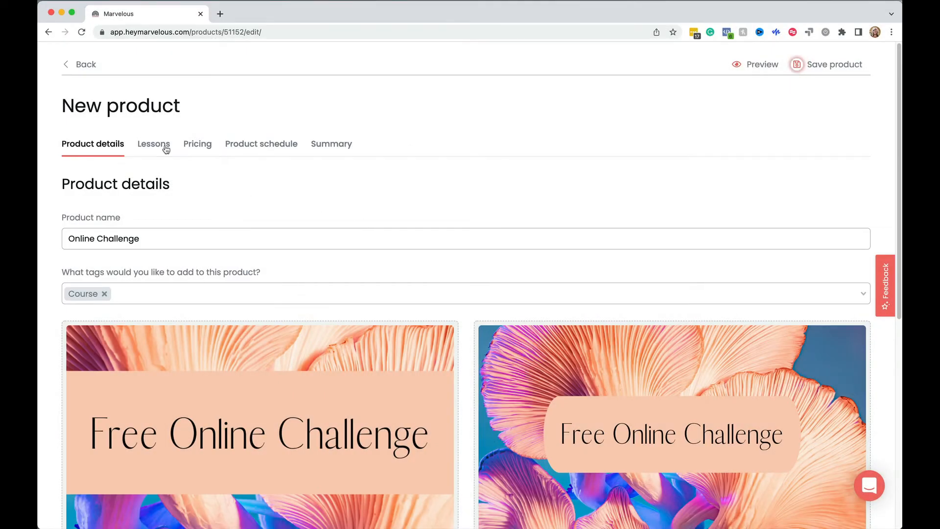
Add a new lesson to the product and title it "Welcome + Challenge Worksheet"
{"action": "left_click", "coordinate": [160, 149]}
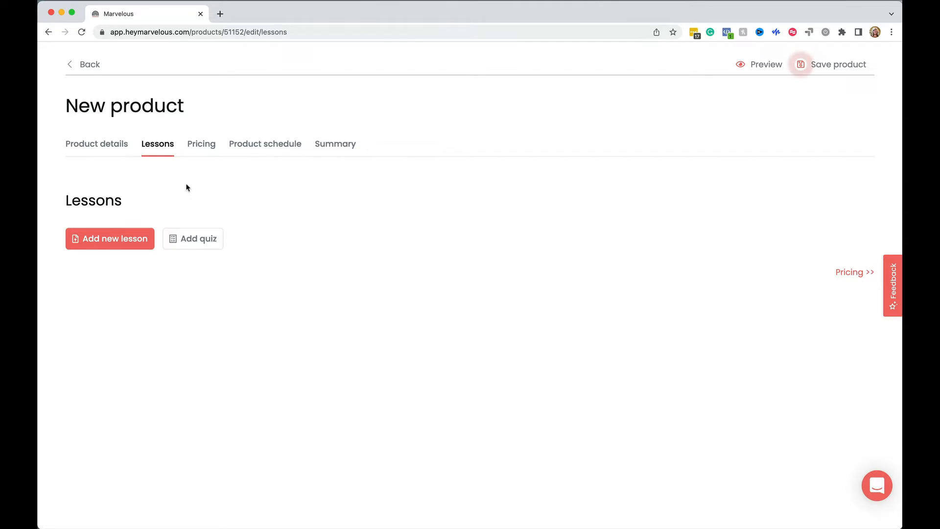
{"action": "left_click", "coordinate": [114, 243]}
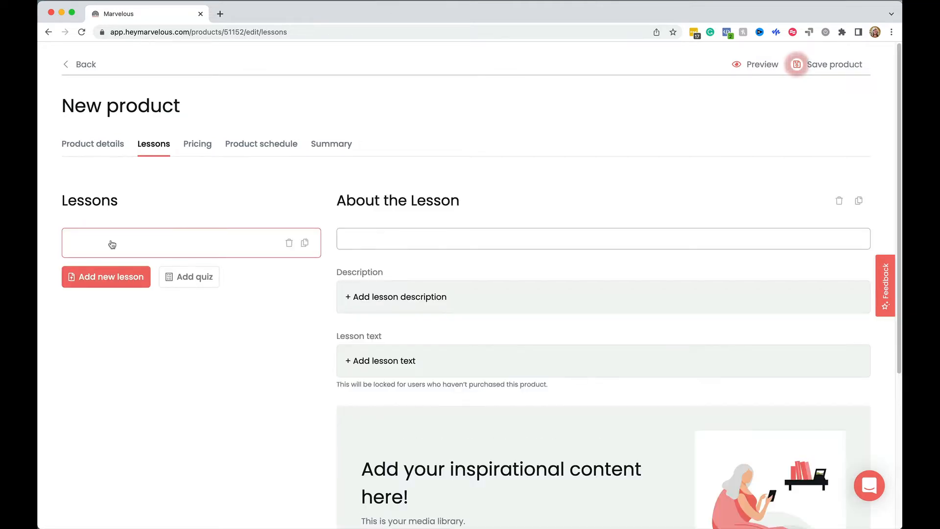
{"action": "left_click", "coordinate": [348, 238]}
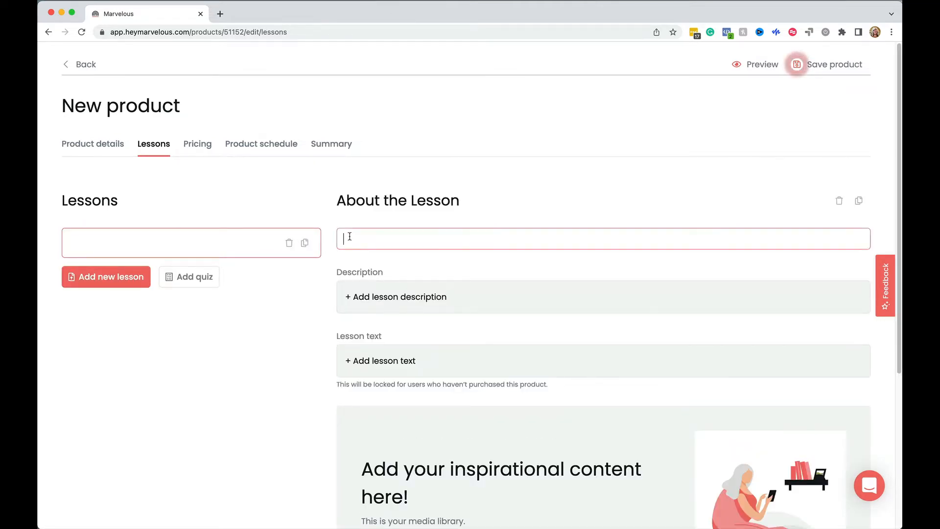
{"action": "scroll", "coordinate": [358, 171], "scroll_direction": "down", "scroll_amount": 2}
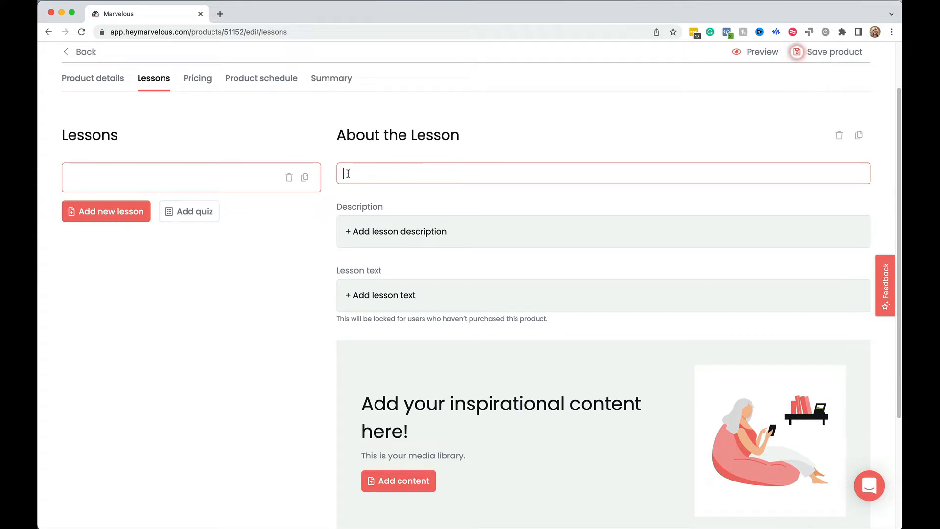
{"action": "type", "text": "Wel"}
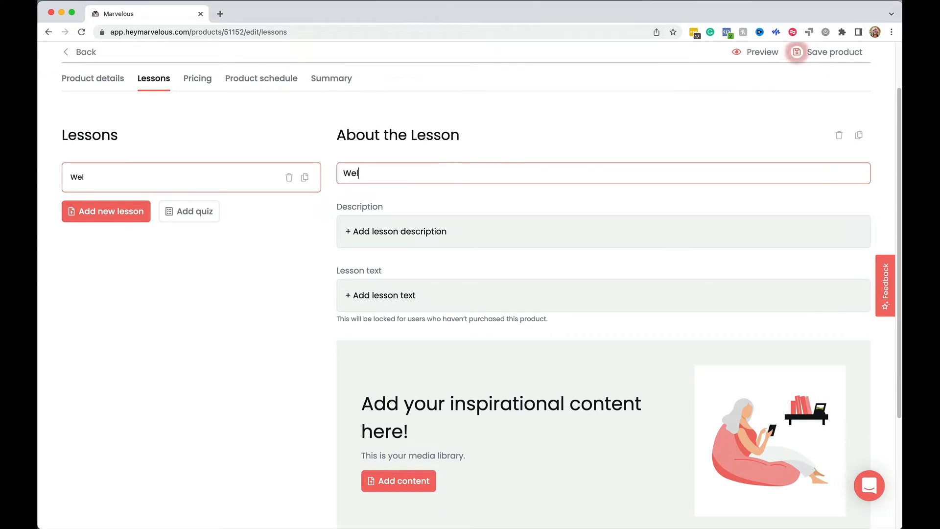
{"action": "type", "text": "come + Challenge Worksh"}
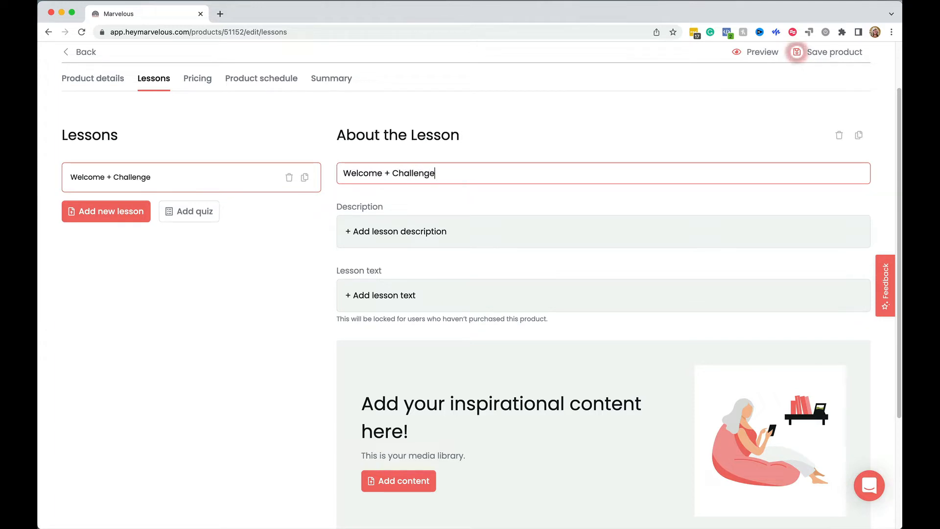
{"action": "type", "text": "eet"}
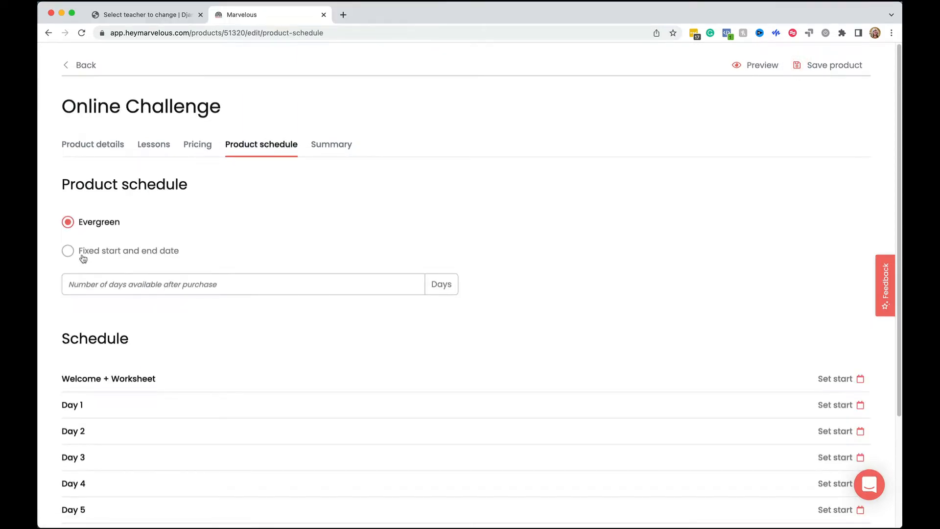
Give the product a fixed start and end date running from Aug 15, 2022 to Aug 26, 2022
{"action": "left_click", "coordinate": [68, 251]}
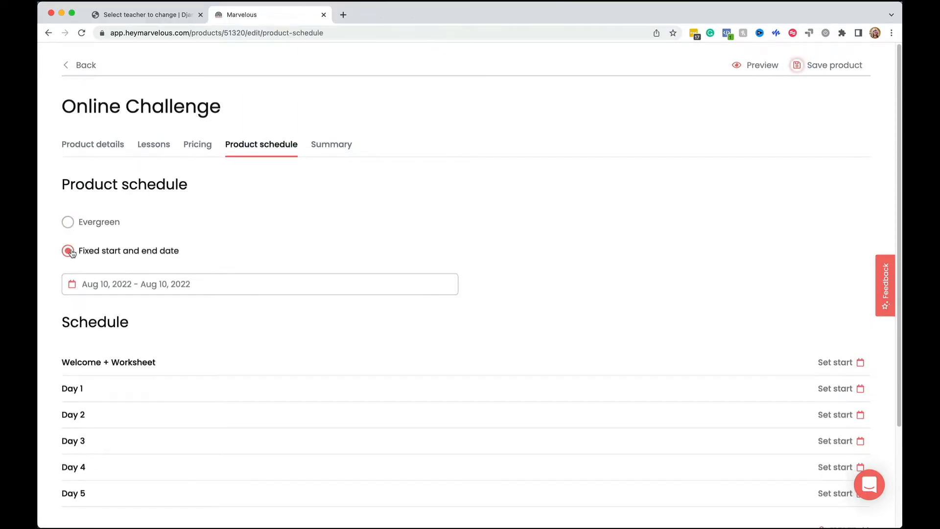
{"action": "left_click", "coordinate": [111, 286]}
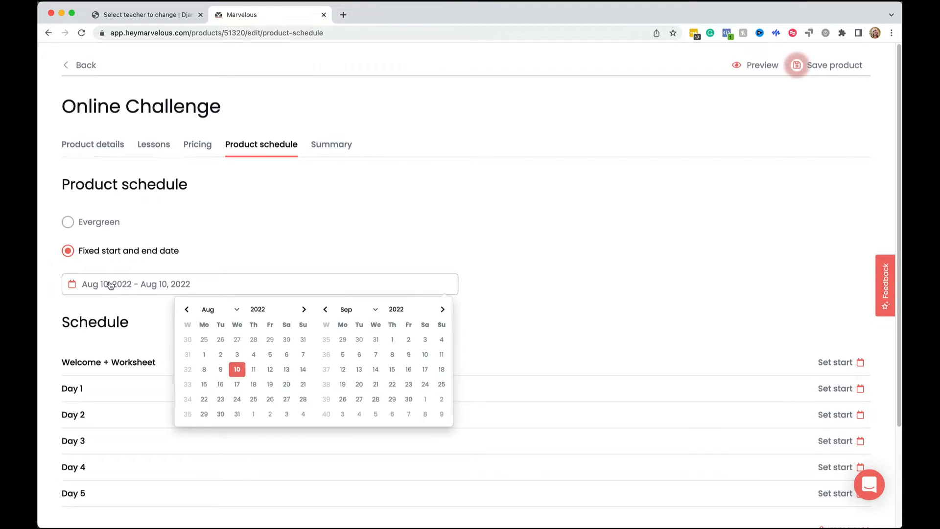
{"action": "left_click", "coordinate": [203, 384]}
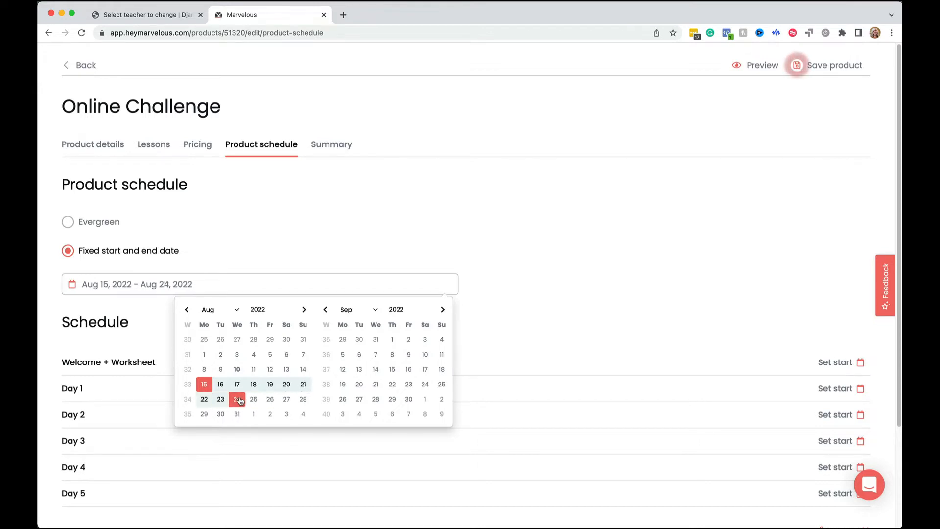
{"action": "left_click", "coordinate": [270, 400]}
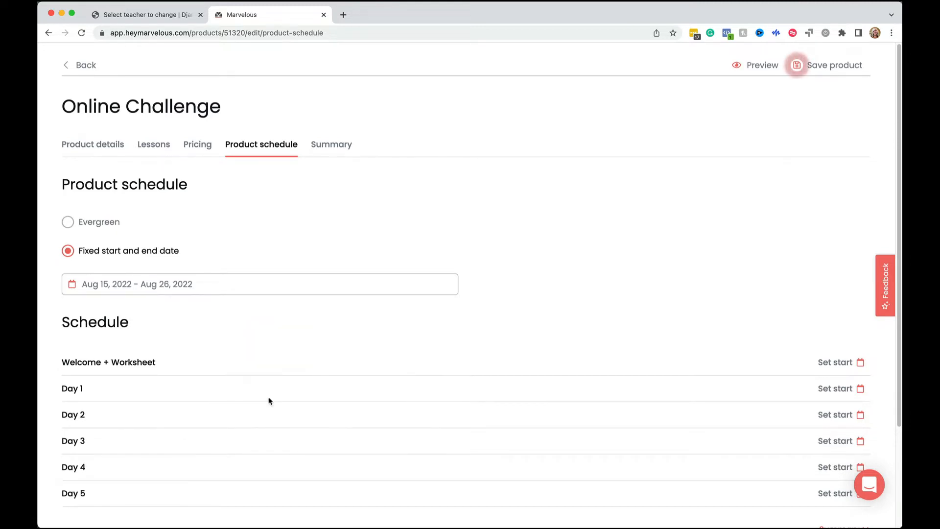
Schedule the Welcome + Worksheet lesson to become available with product purchase
{"action": "left_click", "coordinate": [831, 363]}
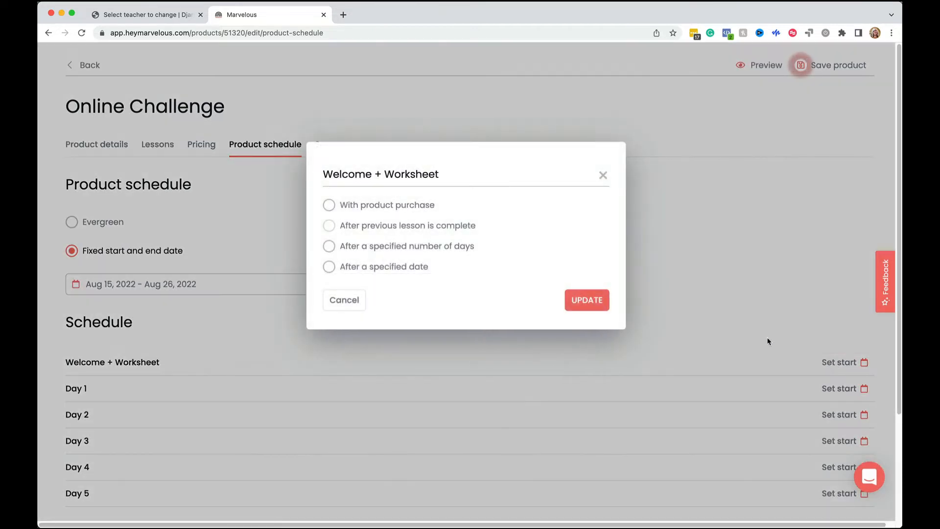
{"action": "left_click", "coordinate": [395, 205]}
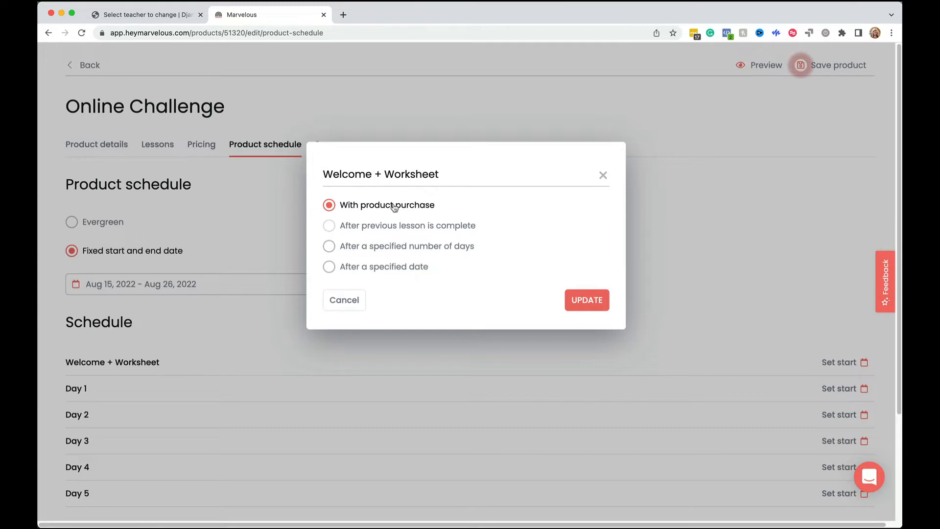
{"action": "left_click", "coordinate": [393, 267]}
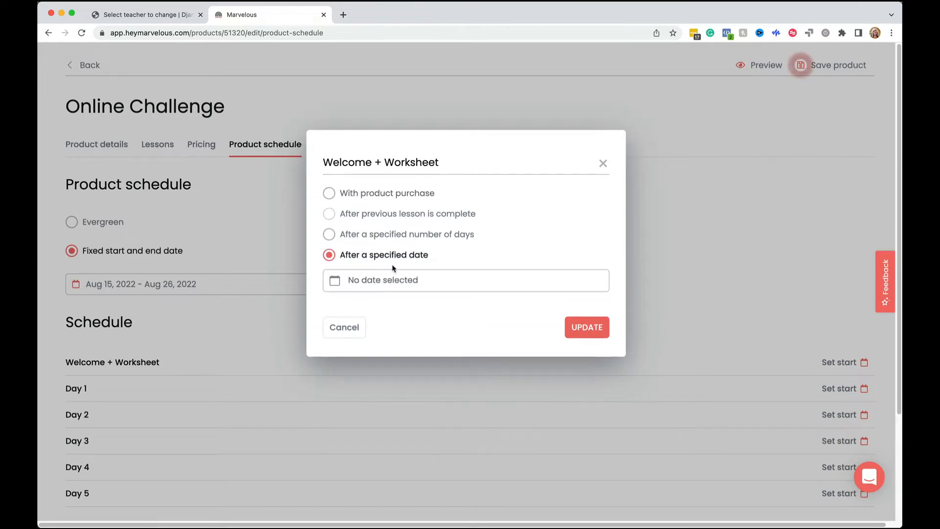
{"action": "left_click", "coordinate": [393, 280]}
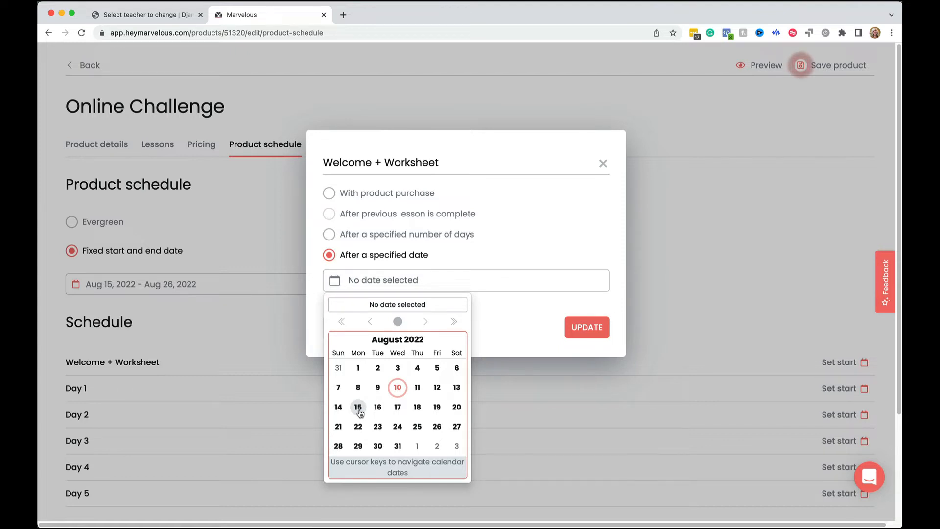
{"action": "left_click", "coordinate": [372, 194]}
{"action": "left_click", "coordinate": [568, 297]}
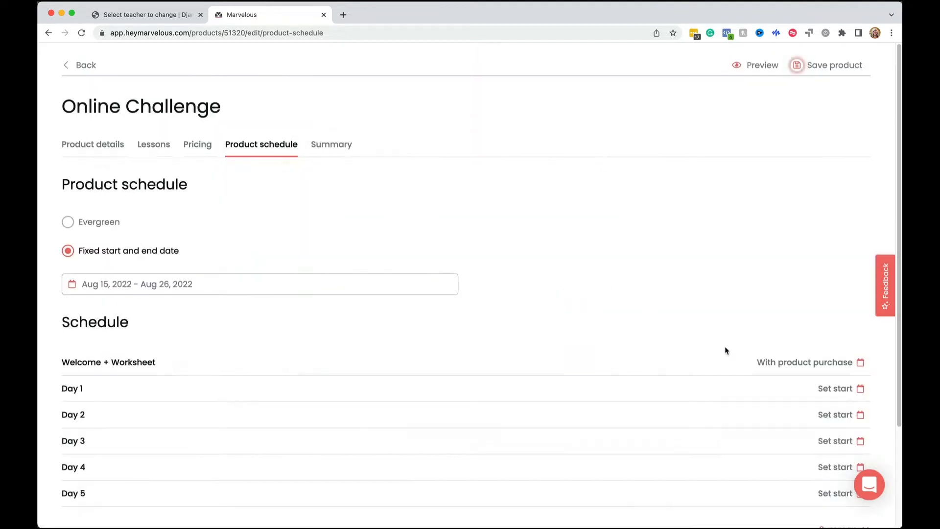
Schedule the Day 1 lesson to start after a specified date, Monday, August 15, 2022
{"action": "left_click", "coordinate": [837, 388]}
{"action": "left_click", "coordinate": [412, 270]}
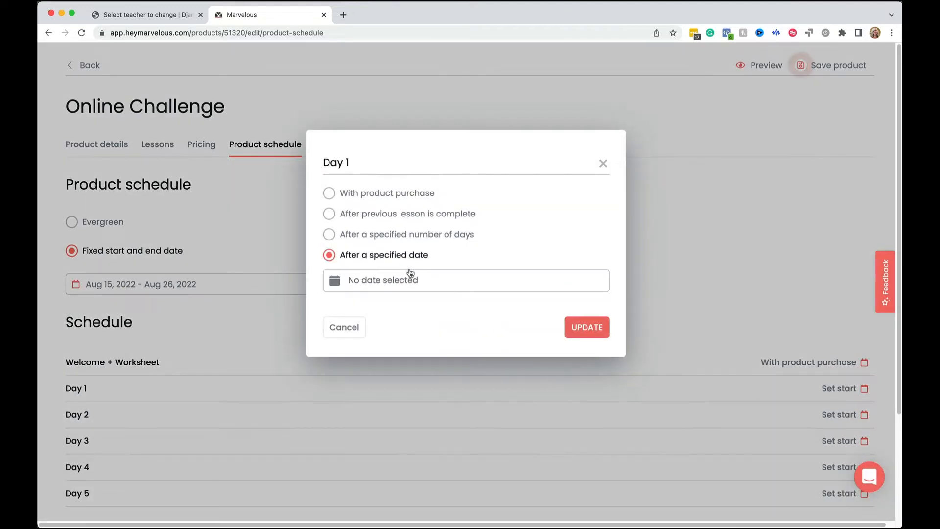
{"action": "left_click", "coordinate": [378, 283]}
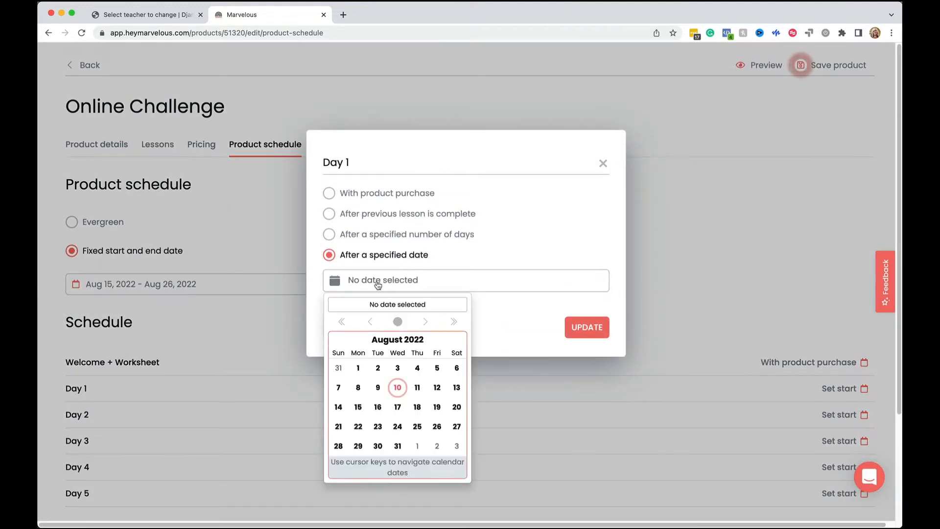
{"action": "left_click", "coordinate": [357, 406]}
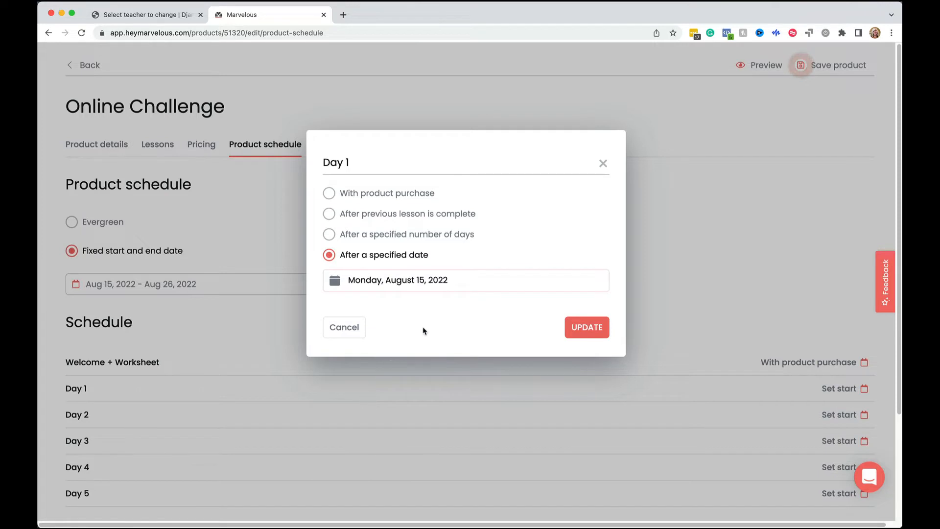
{"action": "left_click", "coordinate": [587, 327]}
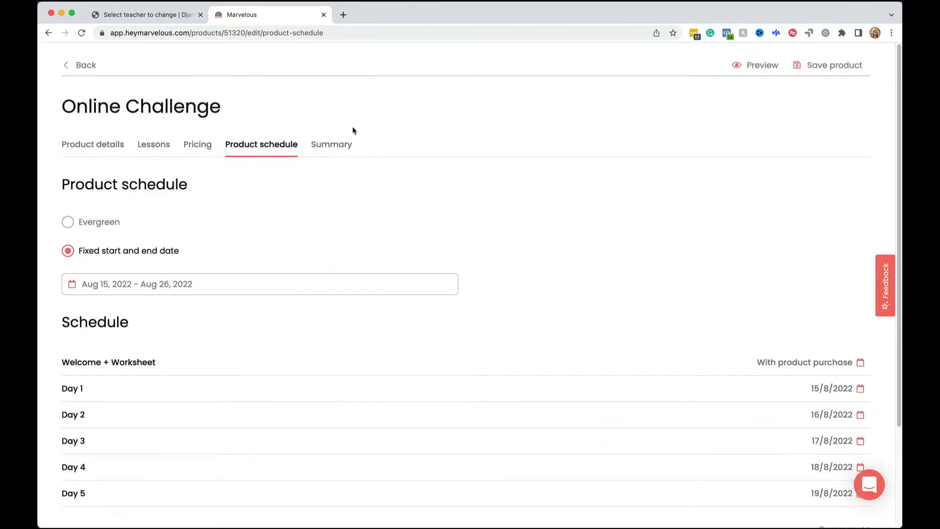
Set the product's status to Published and its visibility to Show in shop, then save the product and leave the editor
{"action": "left_click", "coordinate": [333, 147]}
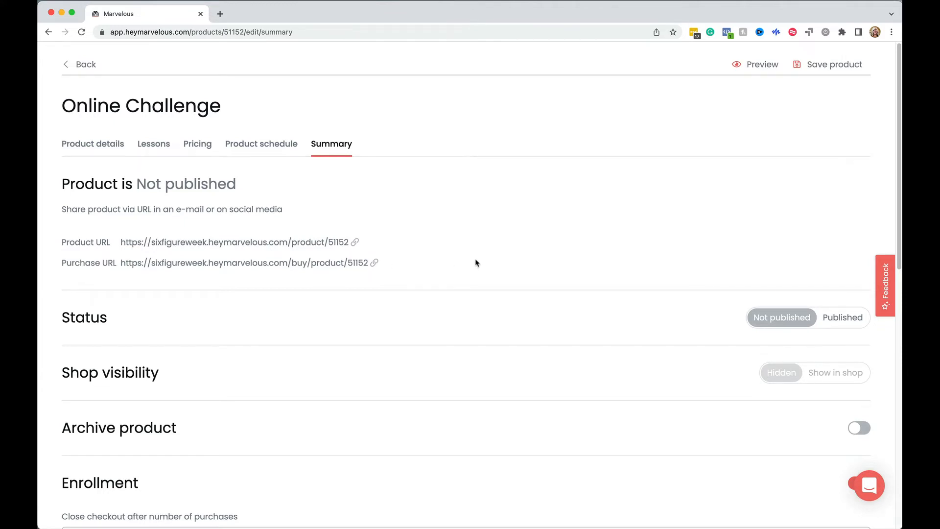
{"action": "left_click", "coordinate": [841, 317]}
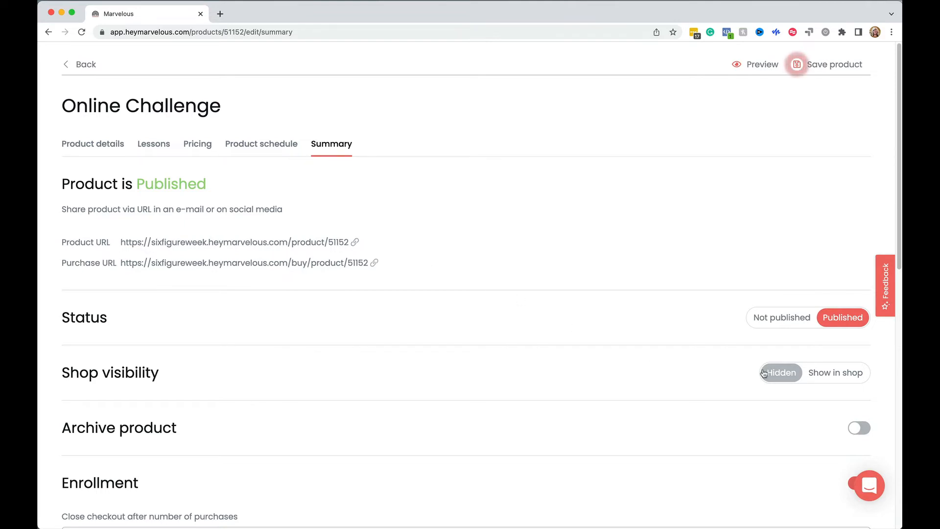
{"action": "left_click", "coordinate": [855, 374]}
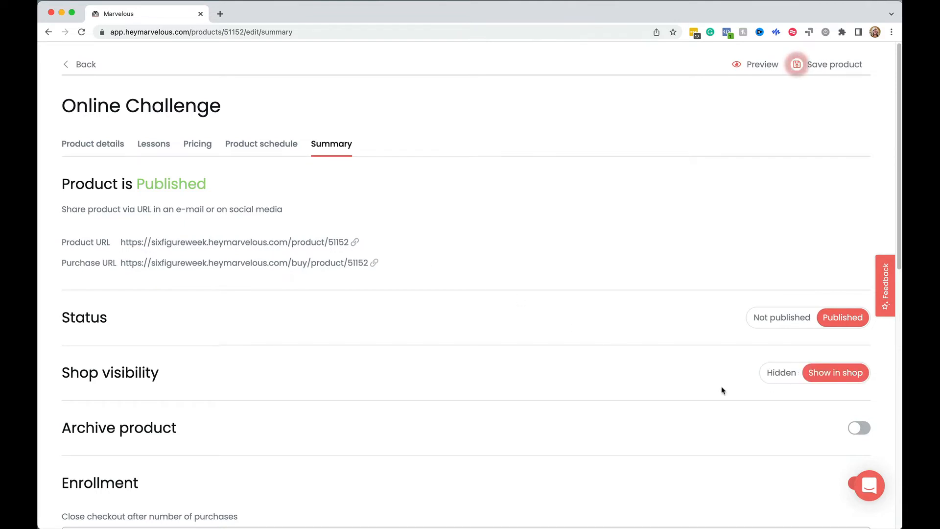
{"action": "scroll", "coordinate": [722, 389], "scroll_direction": "down", "scroll_amount": 5}
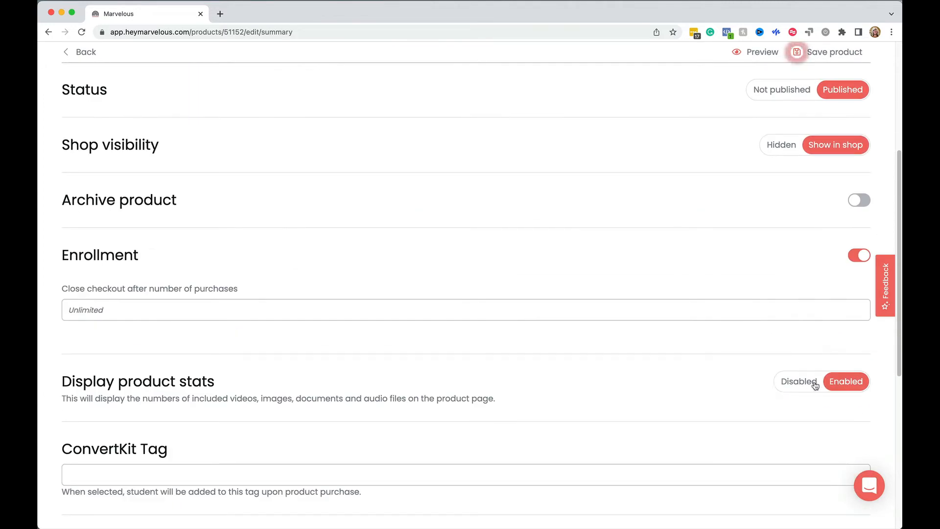
{"action": "scroll", "coordinate": [726, 385], "scroll_direction": "down", "scroll_amount": 2}
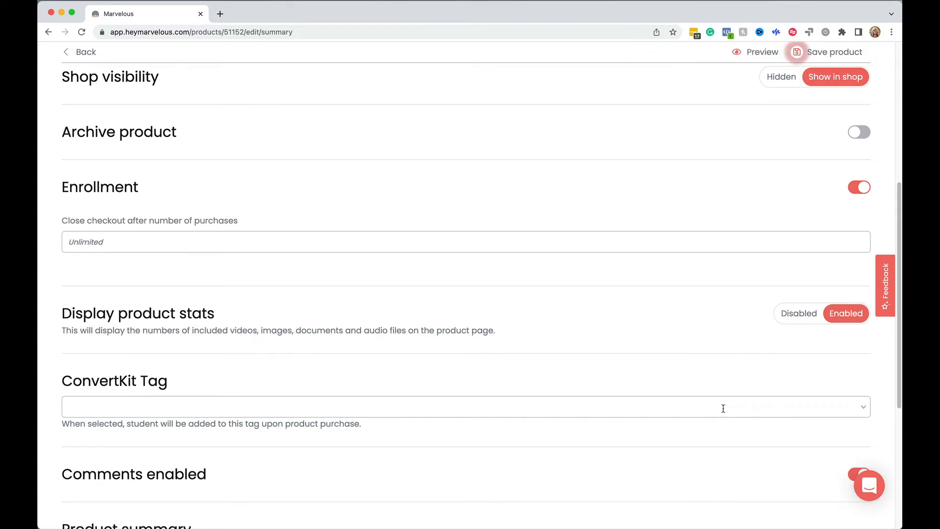
{"action": "scroll", "coordinate": [776, 434], "scroll_direction": "up", "scroll_amount": 6}
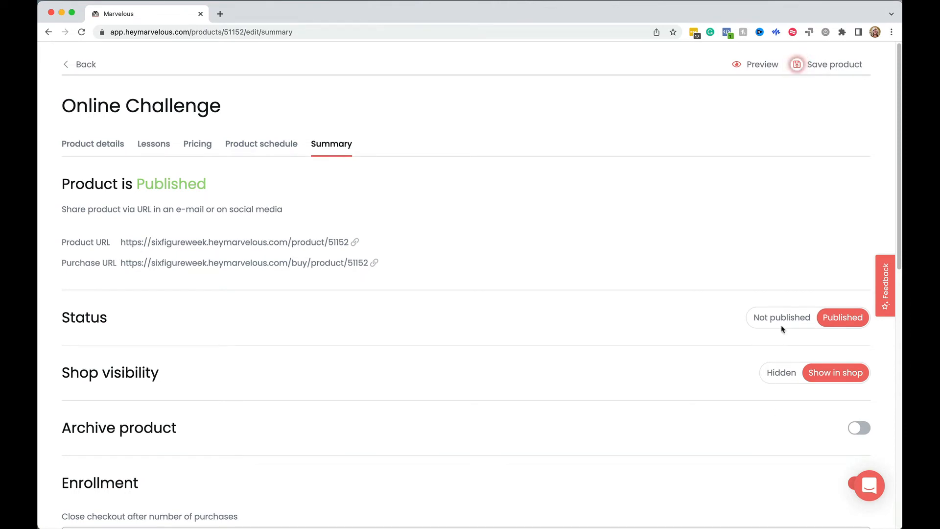
{"action": "left_click", "coordinate": [812, 66]}
{"action": "left_click", "coordinate": [86, 70]}
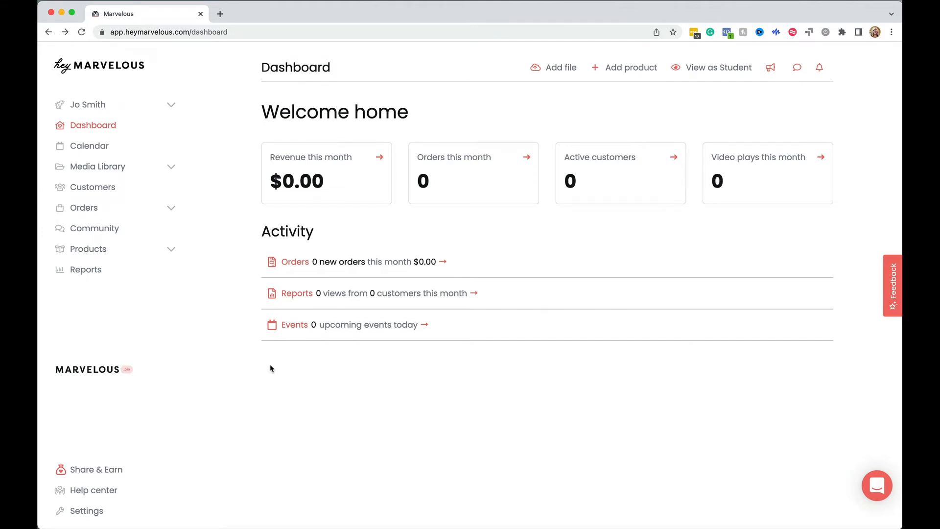
Start a new calendar event named "Session 1" with the event type Collaborative Group Event
{"action": "left_click", "coordinate": [95, 151]}
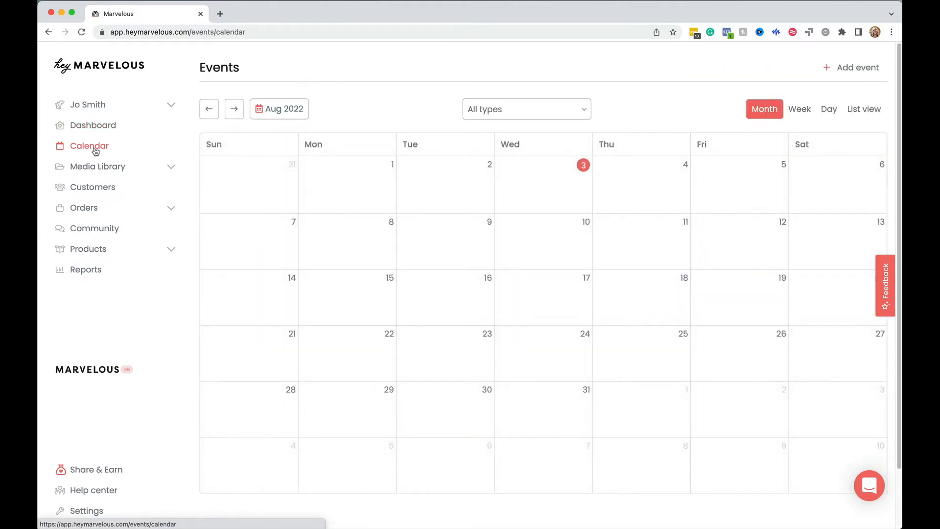
{"action": "left_click", "coordinate": [845, 73]}
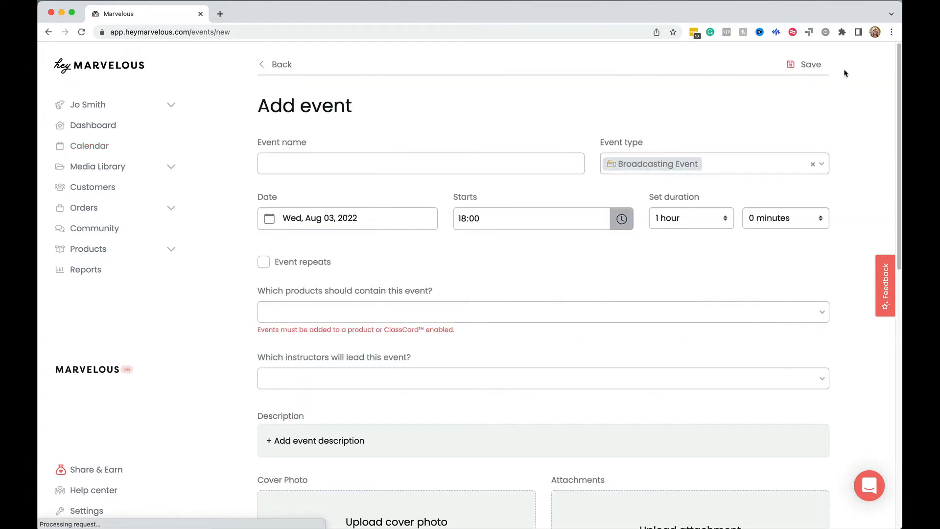
{"action": "left_click", "coordinate": [426, 160]}
{"action": "type", "text": "Session 1"}
{"action": "left_click", "coordinate": [825, 168]}
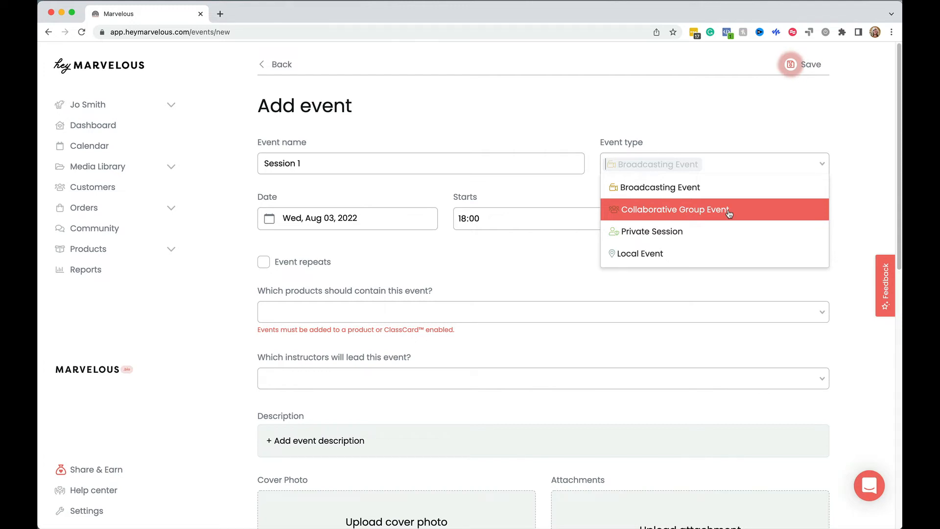
{"action": "left_click", "coordinate": [728, 211]}
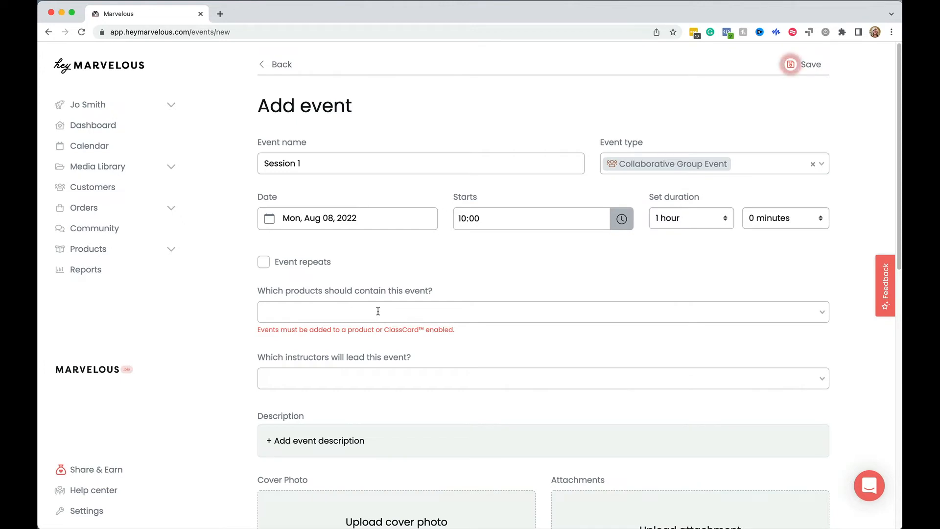
Add the Session 1 event to the Online Challenge product and assign the account's instructor to lead it
{"action": "left_click", "coordinate": [377, 311]}
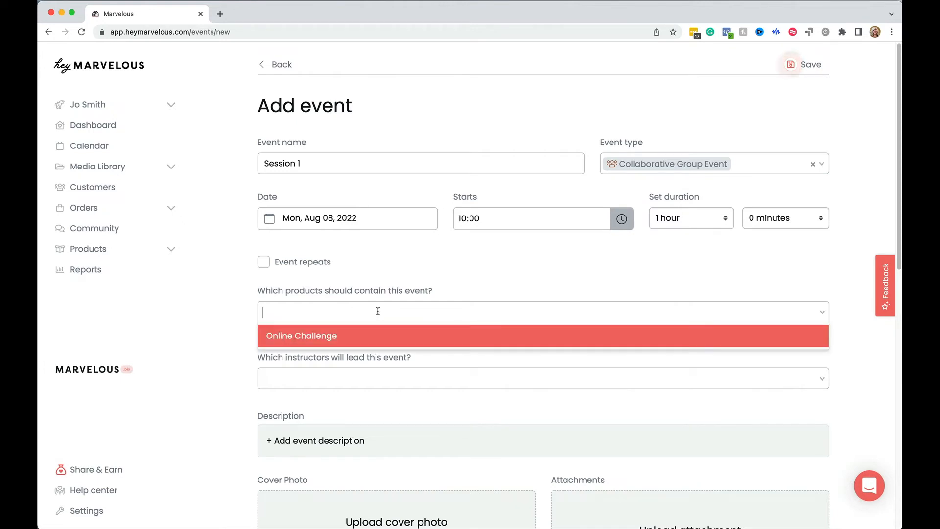
{"action": "left_click", "coordinate": [322, 337]}
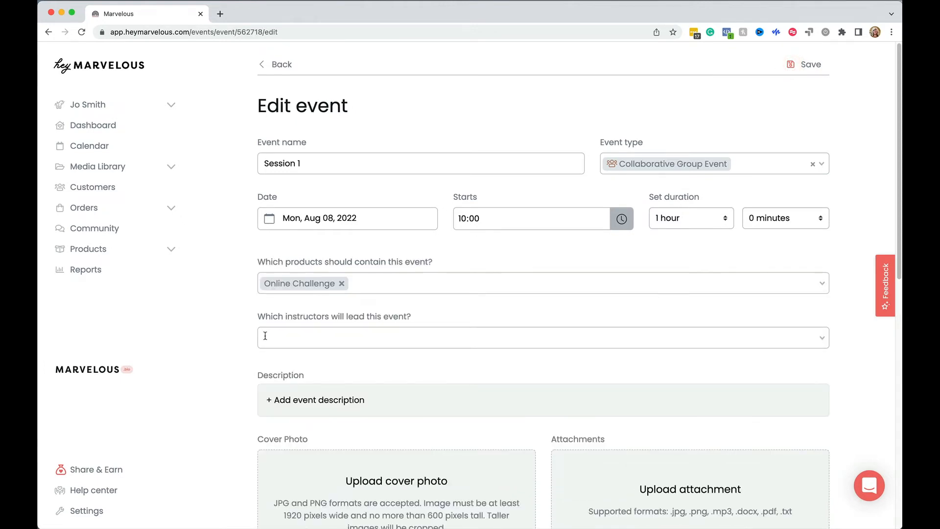
{"action": "left_click", "coordinate": [263, 336]}
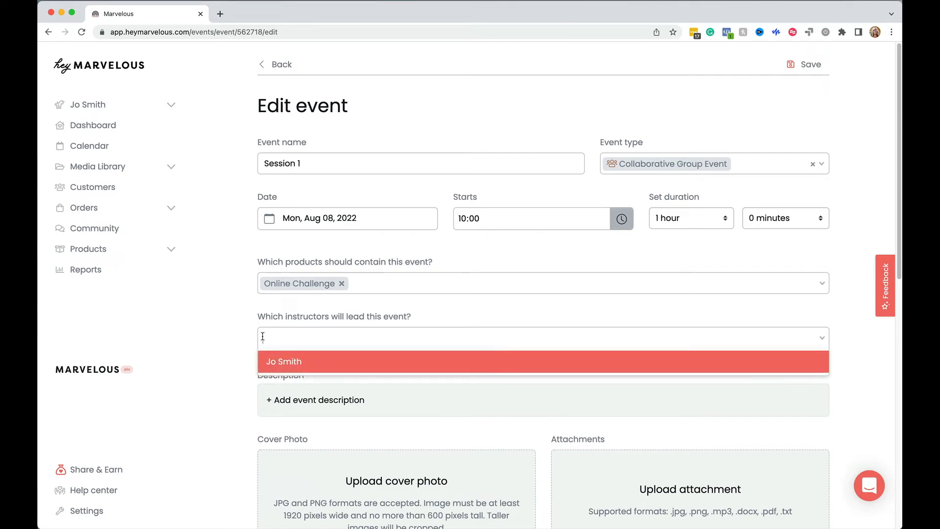
{"action": "left_click", "coordinate": [266, 368]}
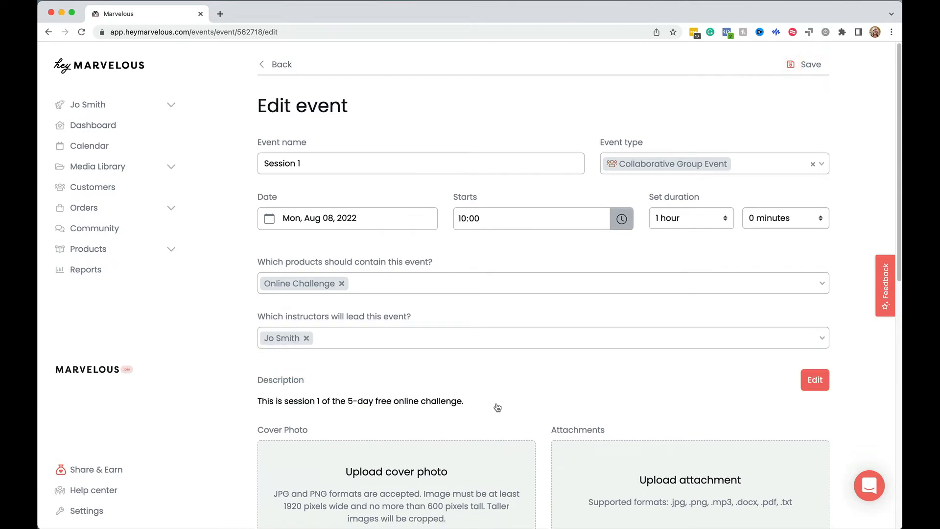
Toggle post-event recording availability on and back off, enable copying the event description to the recording description, and save the event
{"action": "scroll", "coordinate": [497, 407], "scroll_direction": "down", "scroll_amount": 3}
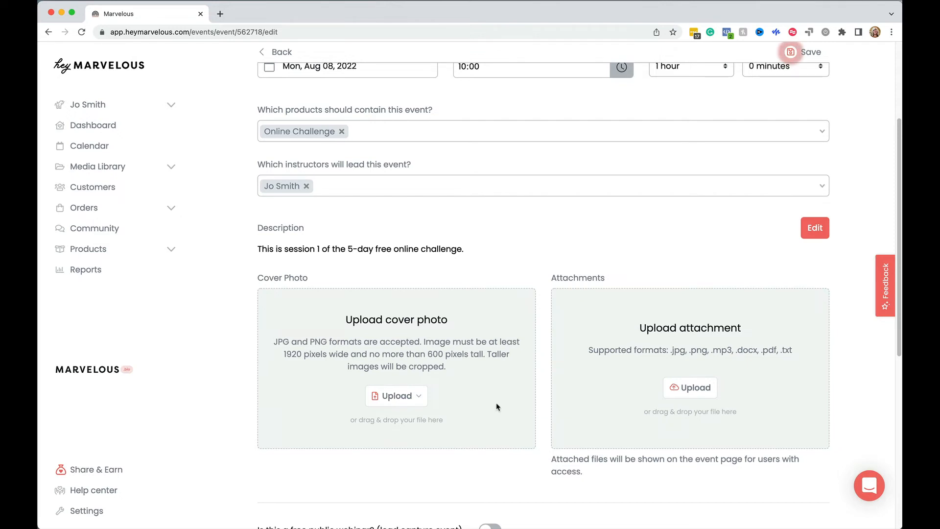
{"action": "scroll", "coordinate": [497, 406], "scroll_direction": "down", "scroll_amount": 2}
{"action": "scroll", "coordinate": [497, 407], "scroll_direction": "down", "scroll_amount": 3}
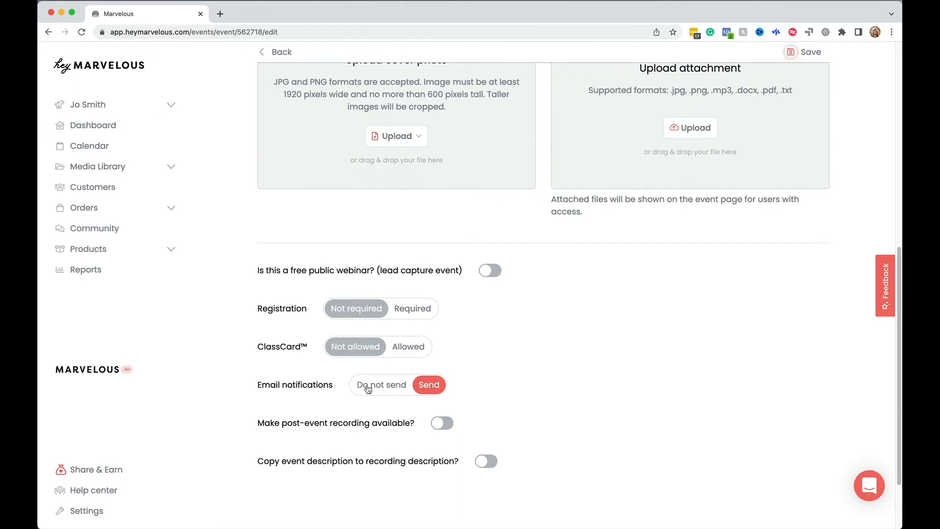
{"action": "left_click", "coordinate": [448, 428]}
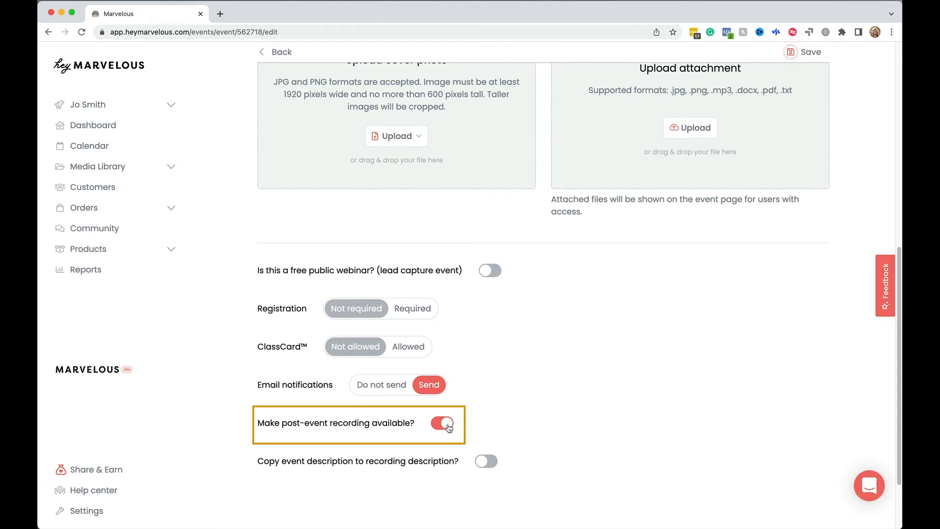
{"action": "left_click", "coordinate": [448, 428]}
{"action": "left_click", "coordinate": [487, 463]}
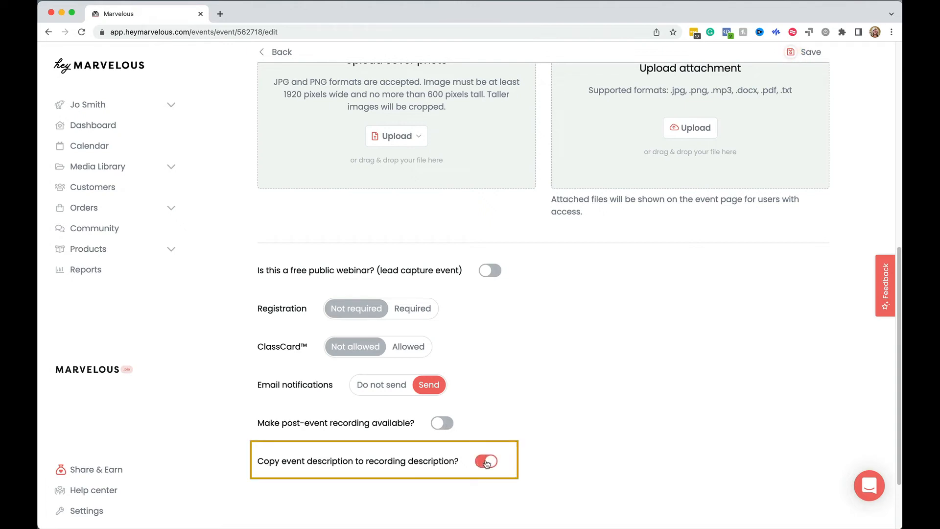
{"action": "scroll", "coordinate": [462, 284], "scroll_direction": "up", "scroll_amount": 1}
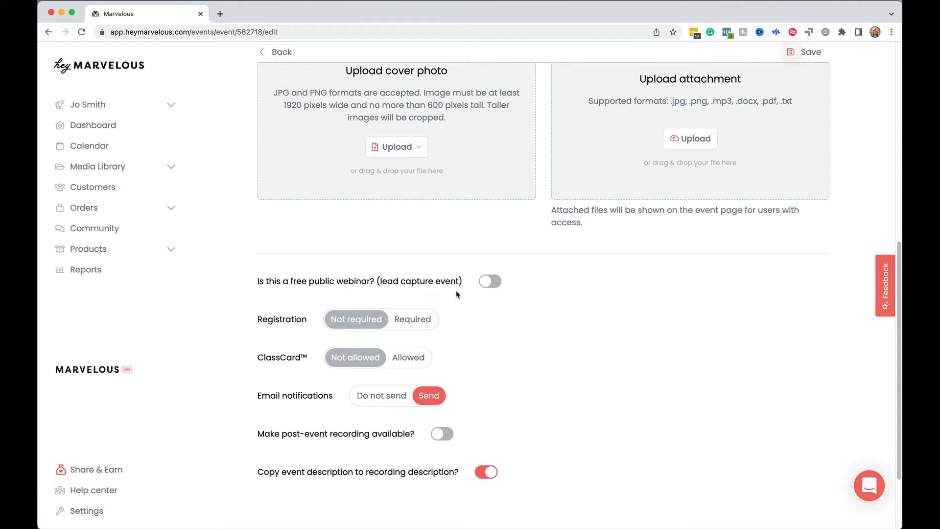
{"action": "left_click", "coordinate": [800, 53]}
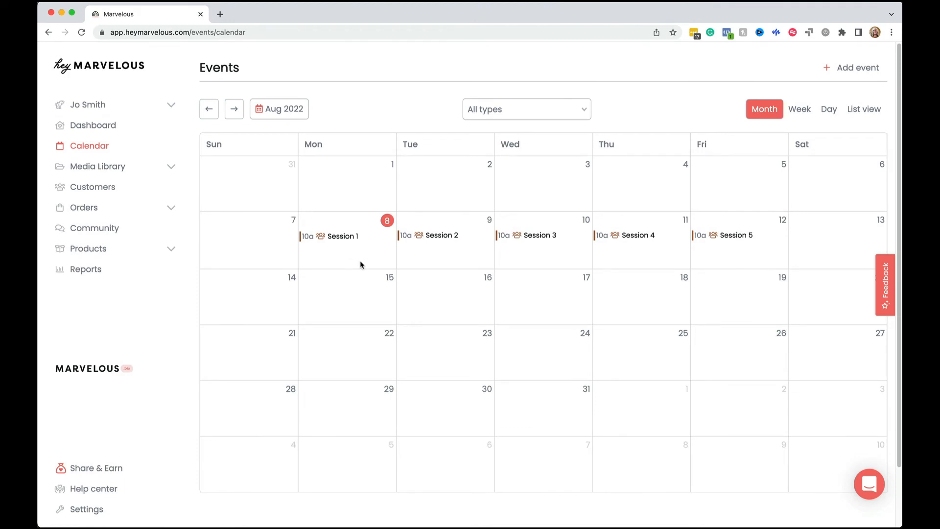
Open the Session 1 event scheduled on August 8 in the events calendar
{"action": "left_click", "coordinate": [349, 251]}
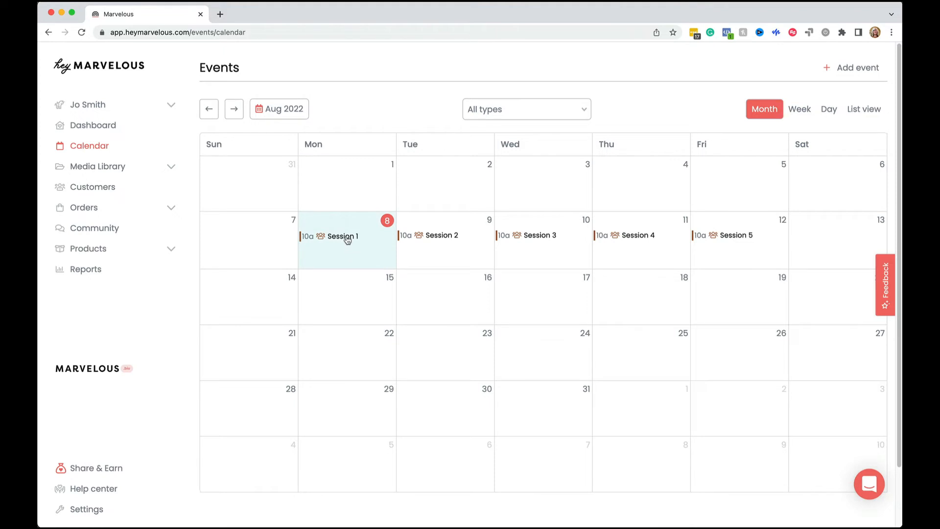
{"action": "left_click", "coordinate": [345, 235]}
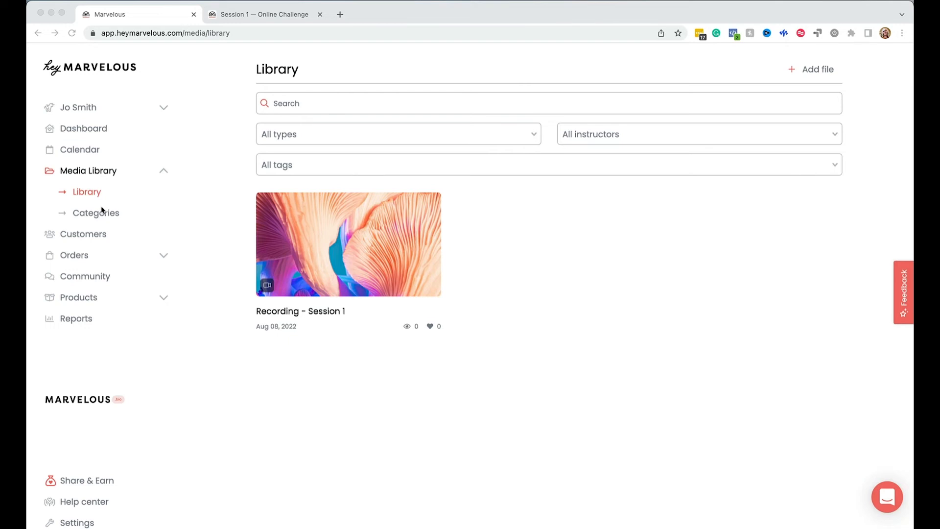
Open the Online Challenge product for editing and show its lessons
{"action": "left_click", "coordinate": [86, 302]}
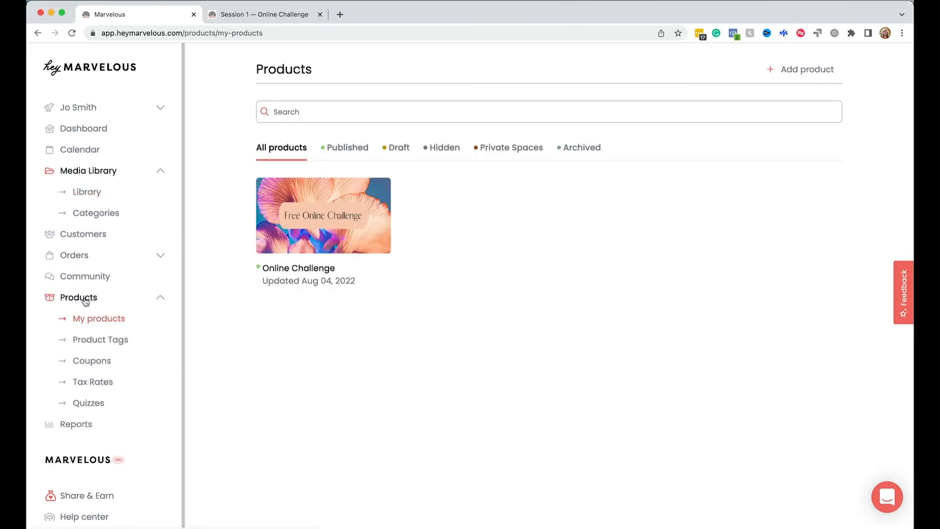
{"action": "left_click", "coordinate": [293, 242]}
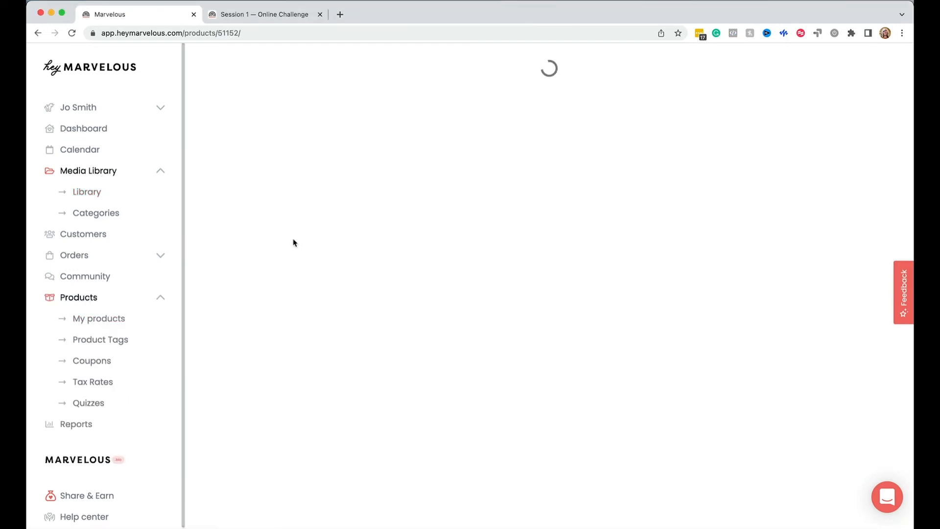
{"action": "left_click", "coordinate": [794, 67]}
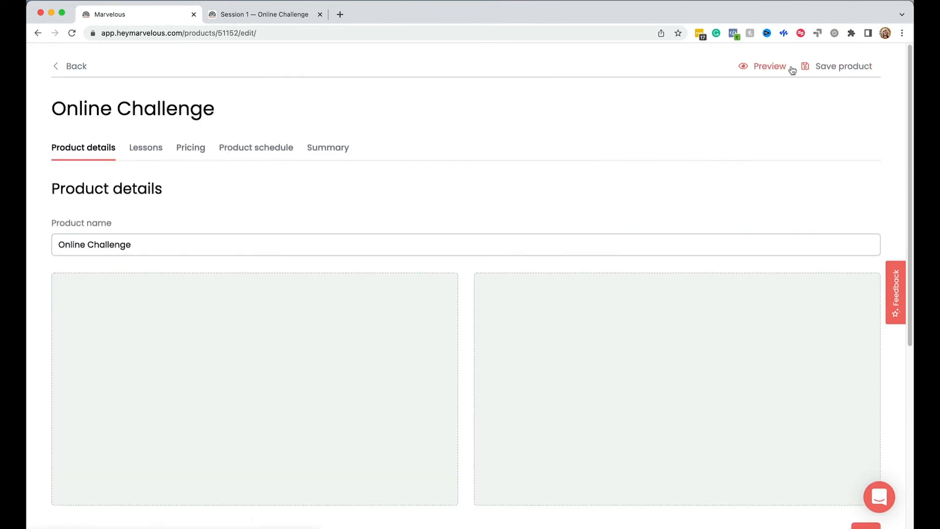
{"action": "left_click", "coordinate": [147, 151]}
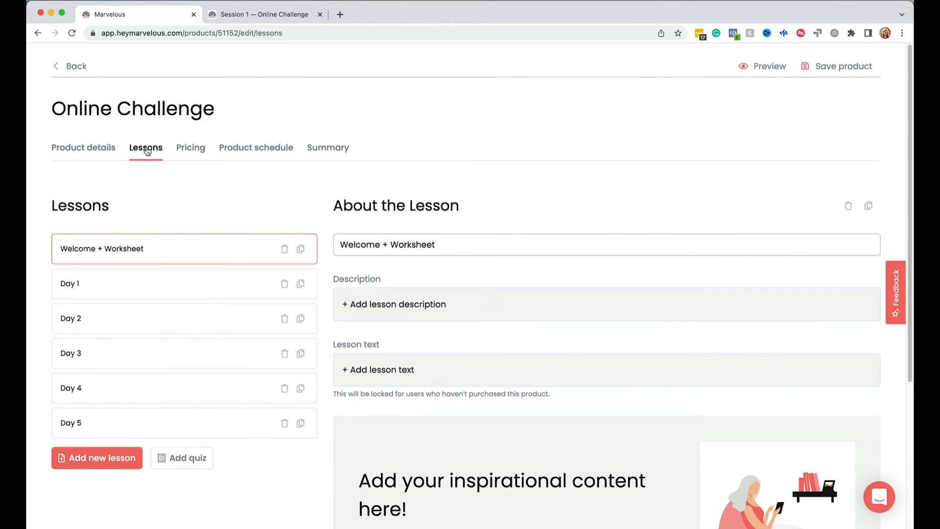
Add the "Recording - Session 1" video from the media library to the Day 1 lesson and save the product
{"action": "left_click", "coordinate": [146, 285]}
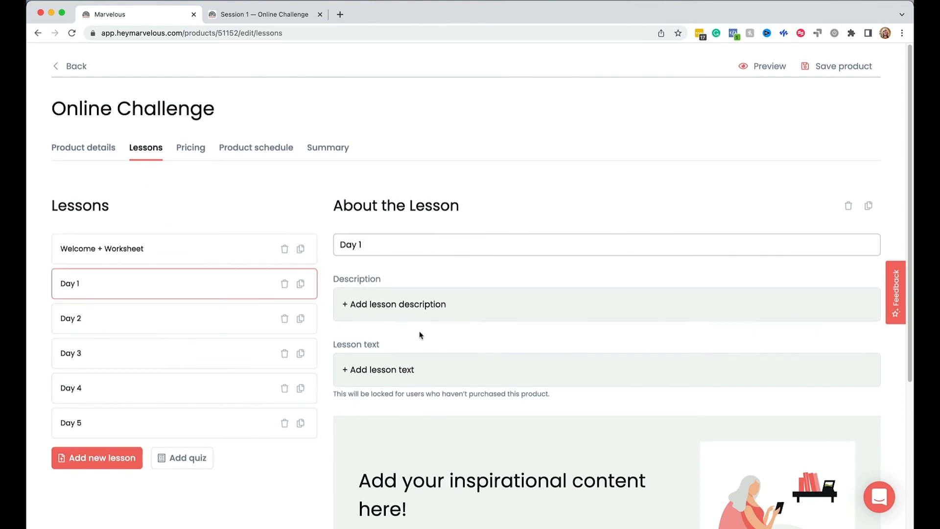
{"action": "scroll", "coordinate": [420, 336], "scroll_direction": "down", "scroll_amount": 4}
{"action": "left_click", "coordinate": [409, 386]}
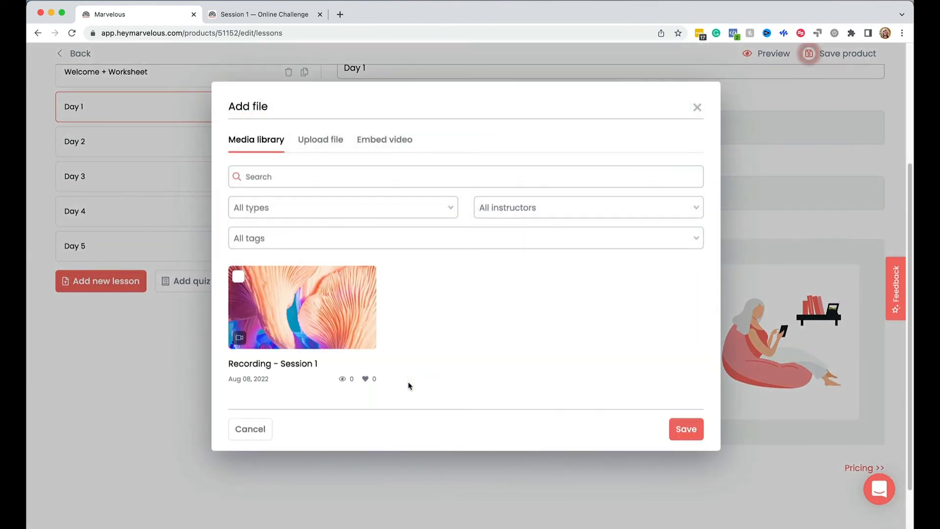
{"action": "left_click", "coordinate": [242, 279]}
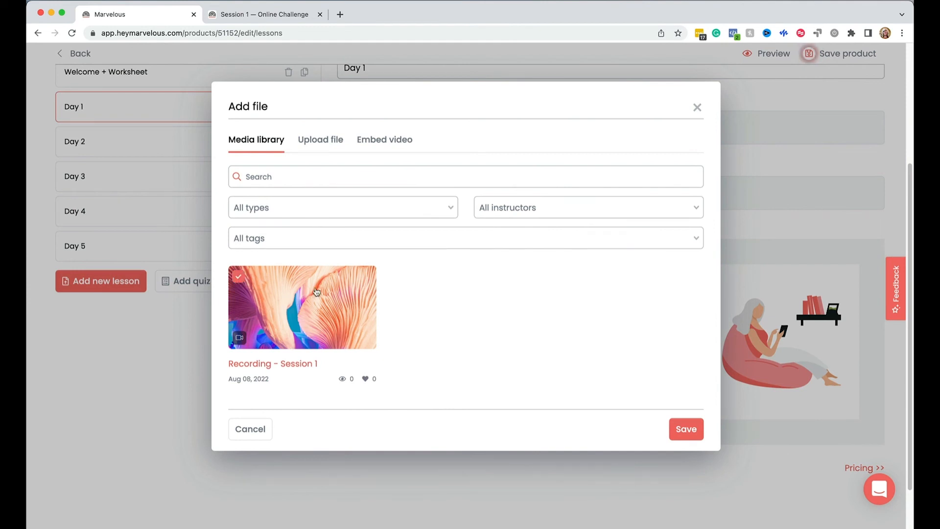
{"action": "left_click", "coordinate": [687, 436]}
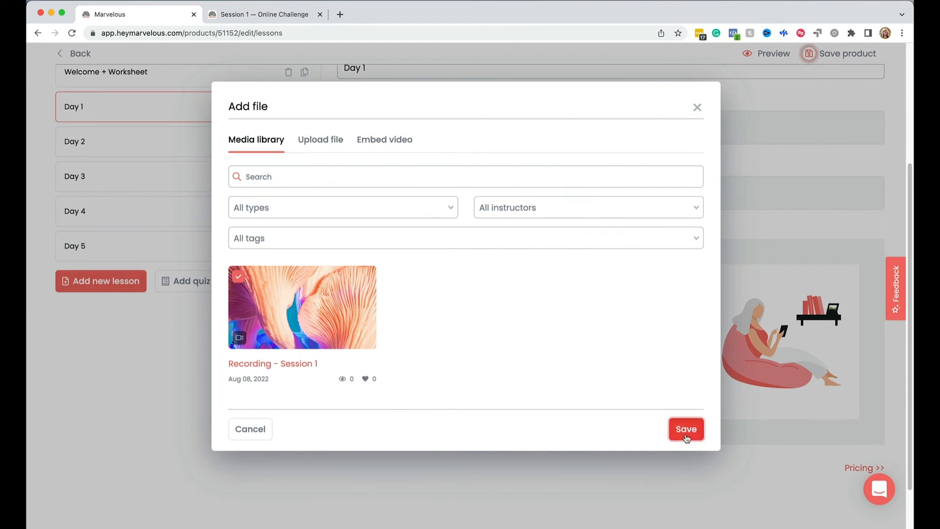
{"action": "left_click", "coordinate": [824, 57]}
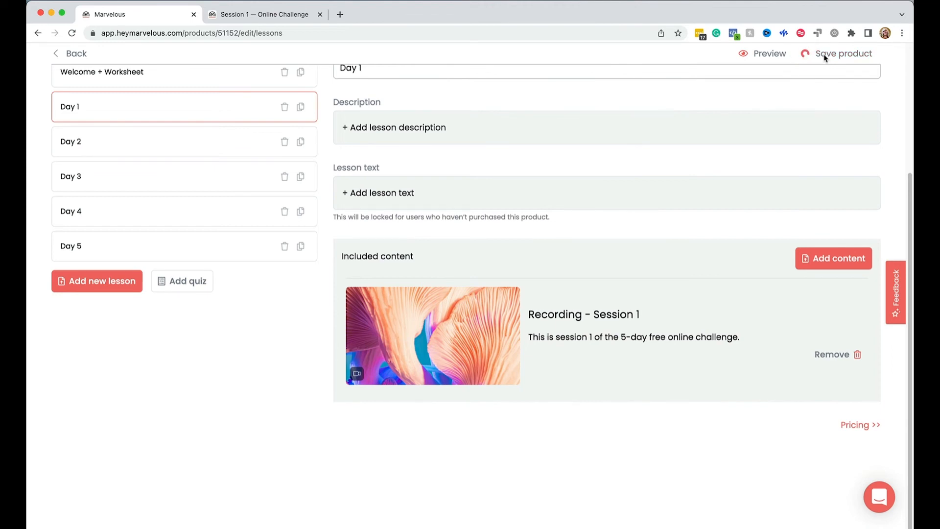
Preview the Online Challenge product and check its lesson list, viewing the Day 1 and Day 2 lessons
{"action": "left_click", "coordinate": [766, 55]}
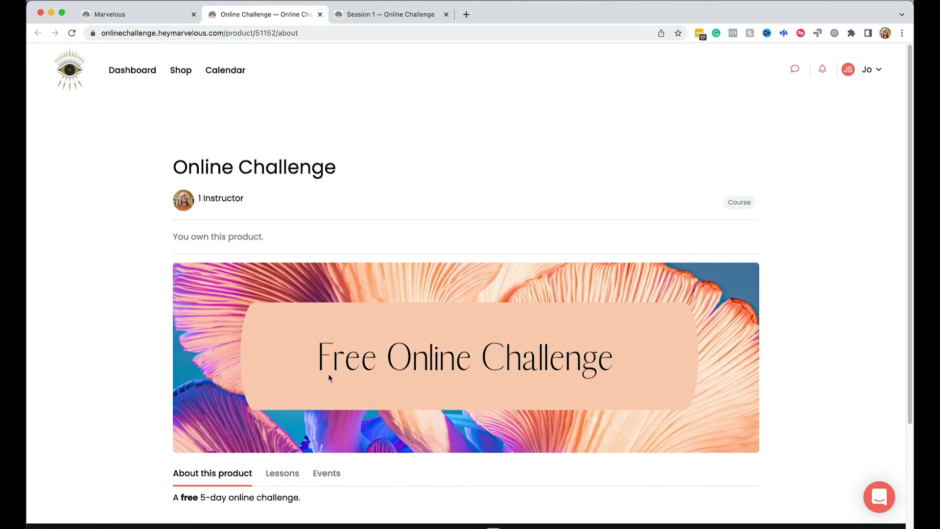
{"action": "left_click", "coordinate": [283, 478]}
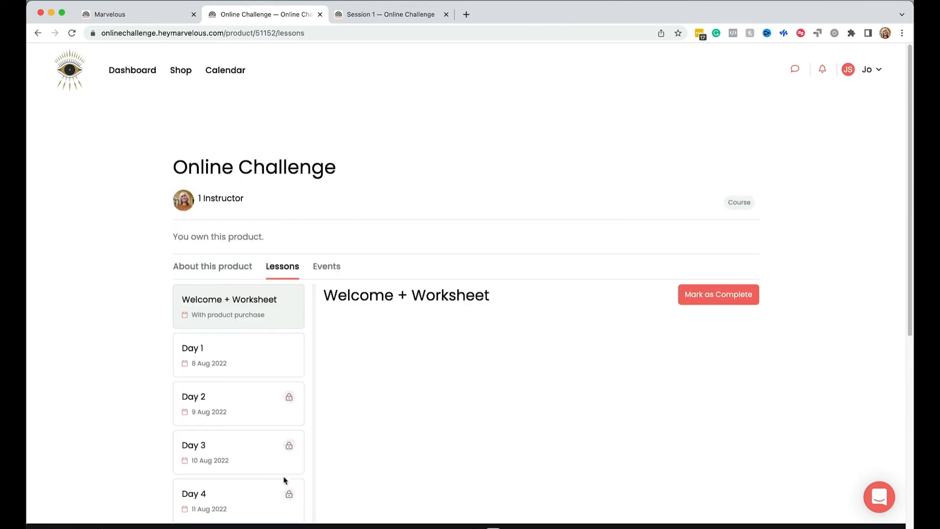
{"action": "left_click", "coordinate": [242, 351]}
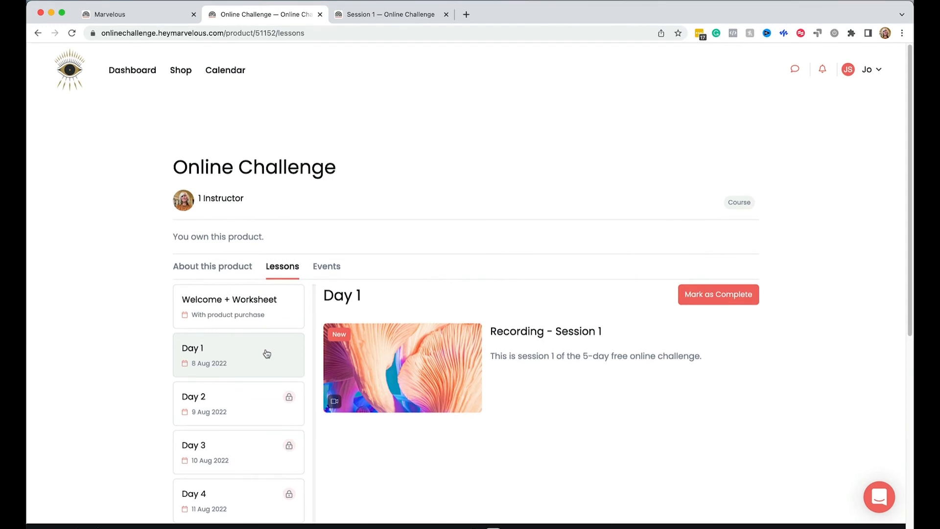
{"action": "scroll", "coordinate": [264, 355], "scroll_direction": "down", "scroll_amount": 3}
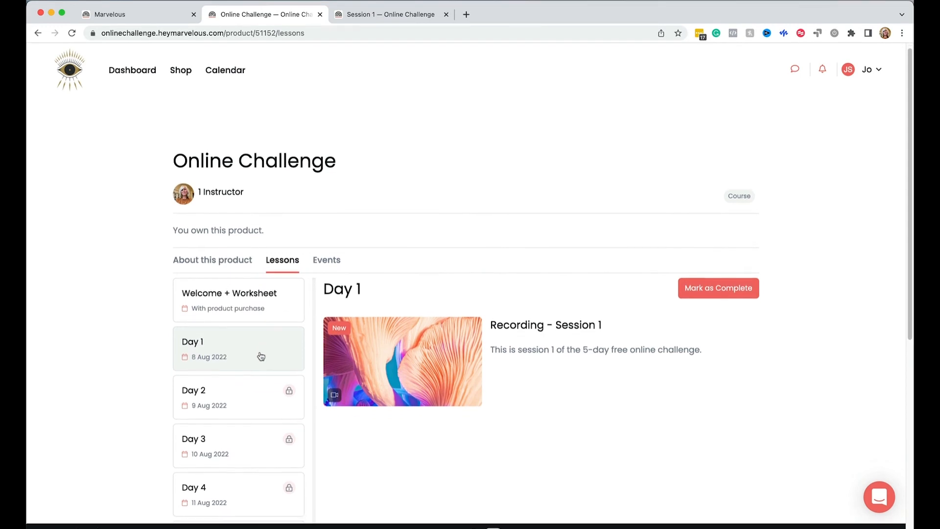
{"action": "scroll", "coordinate": [261, 356], "scroll_direction": "down", "scroll_amount": 2}
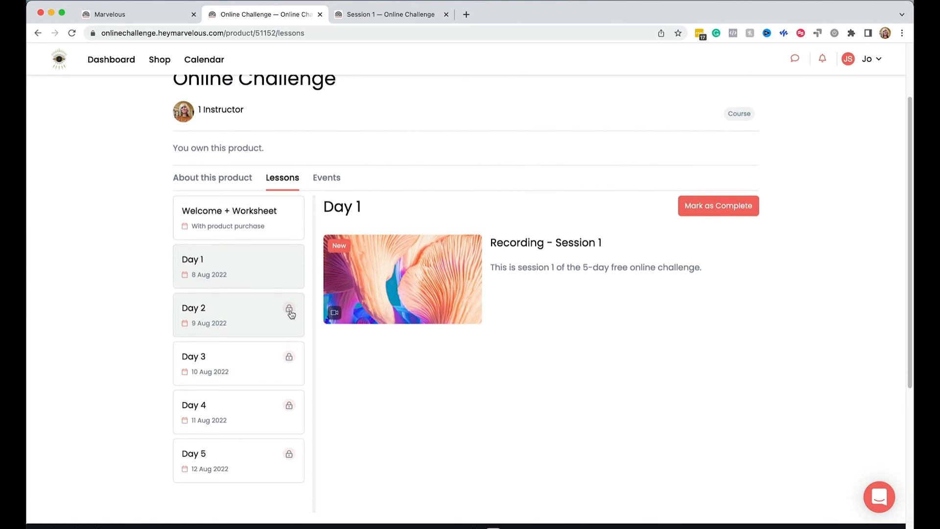
{"action": "left_click", "coordinate": [265, 315]}
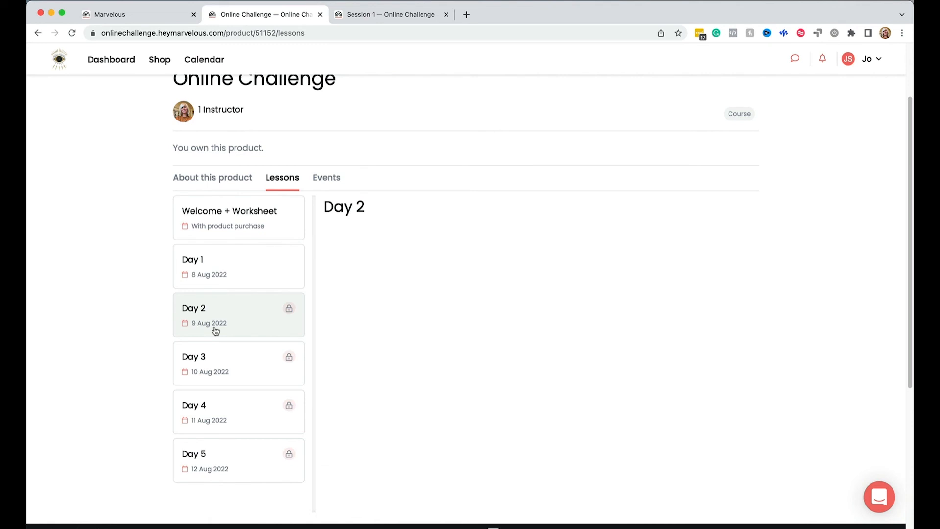
{"action": "left_click", "coordinate": [257, 270]}
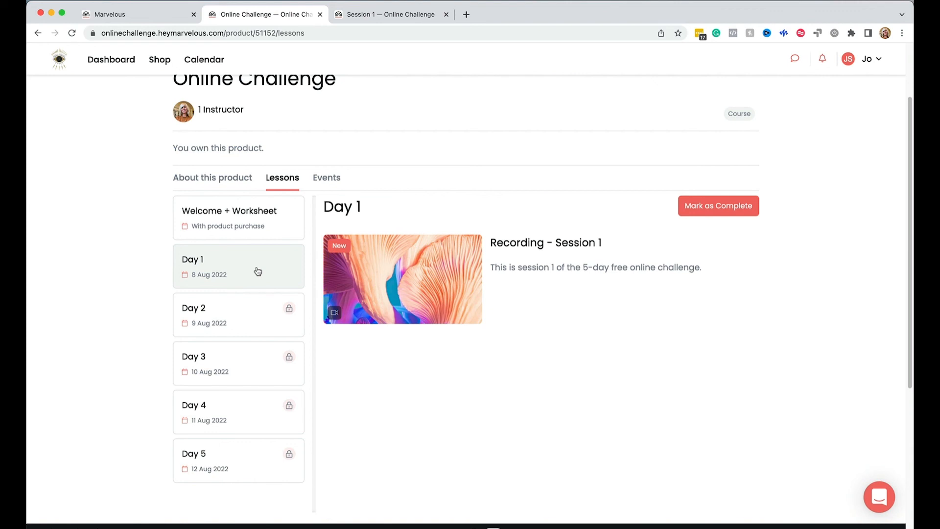
View the product's scheduled events in the preview and open the Session 1 event page
{"action": "left_click", "coordinate": [335, 179]}
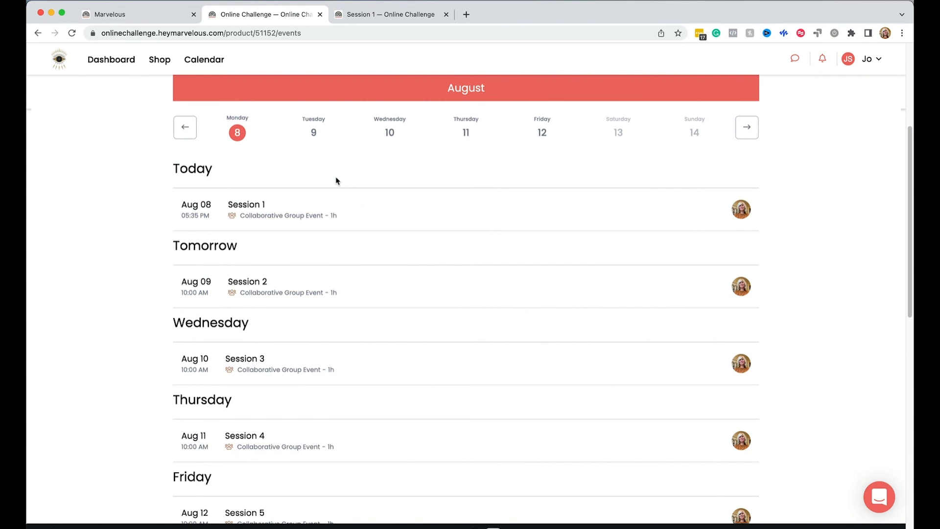
{"action": "left_click", "coordinate": [324, 236]}
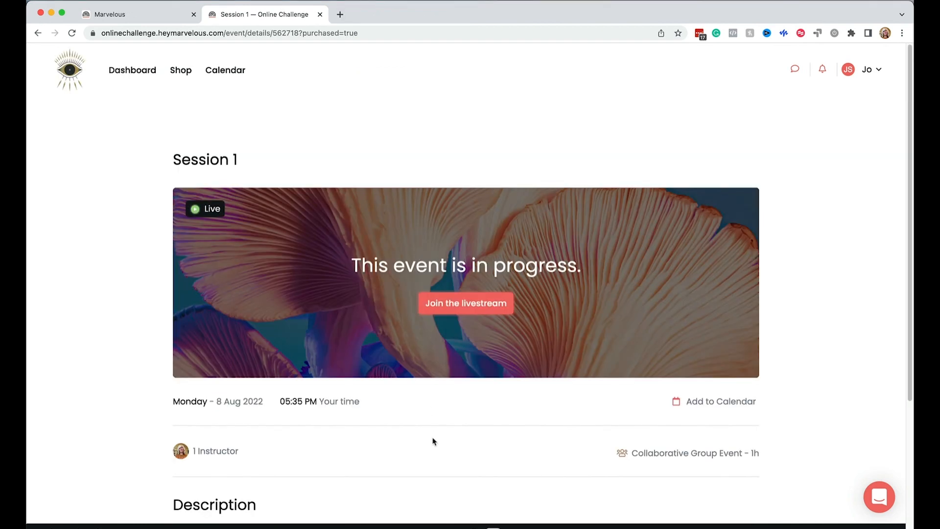